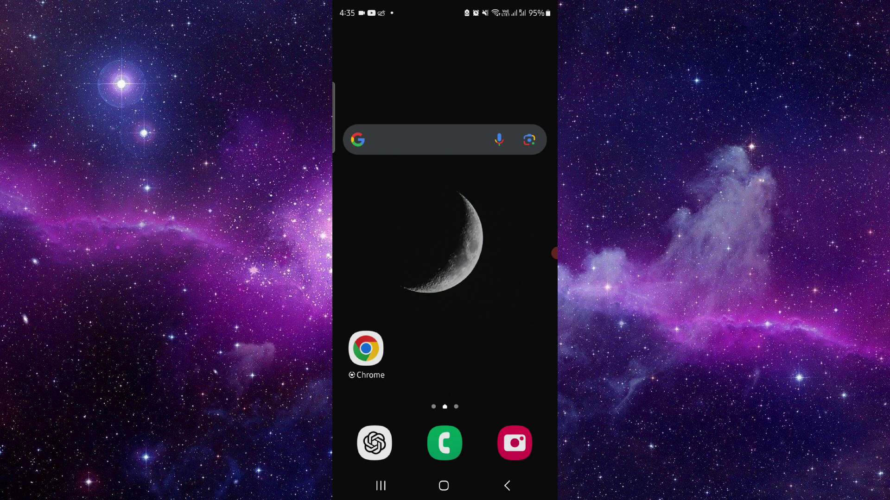
Open the recent apps overview showing the StockX Chrome tab
left_click(381, 485)
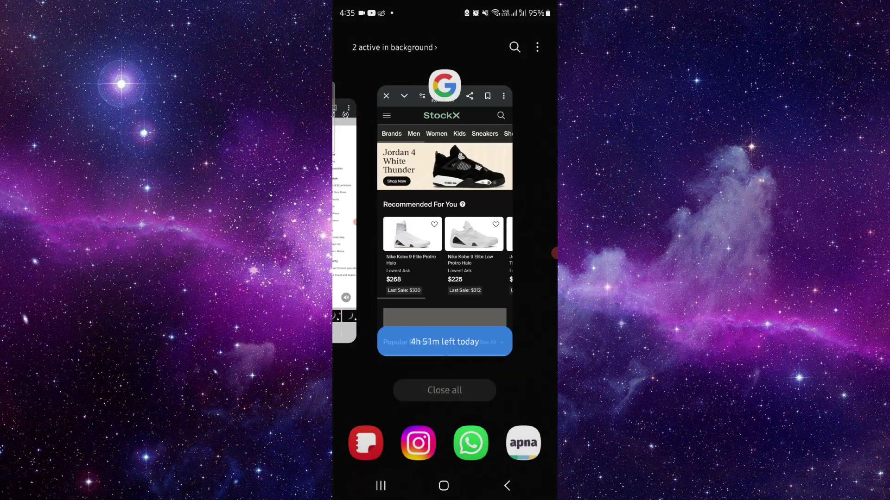
Reopen StockX in Chrome, view the Jordan 4 Retro White Thunder page, and return home
left_click(427, 230)
scroll(444, 313, "down", 5)
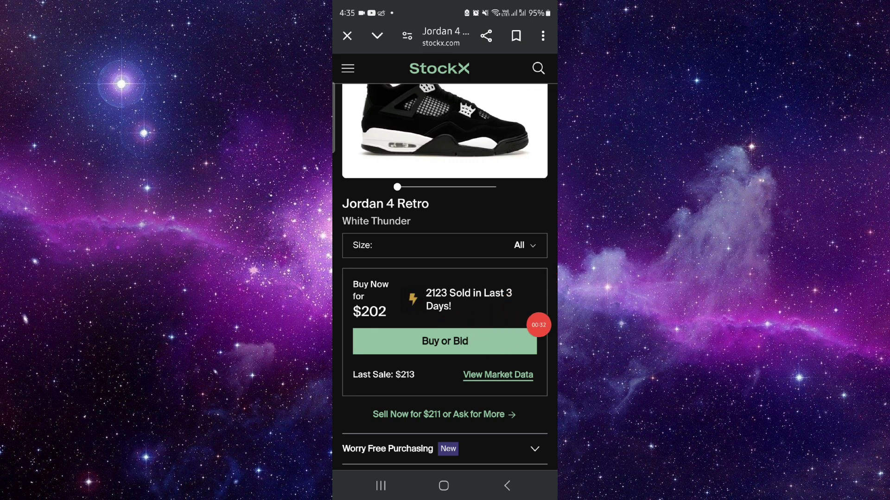
left_click(443, 485)
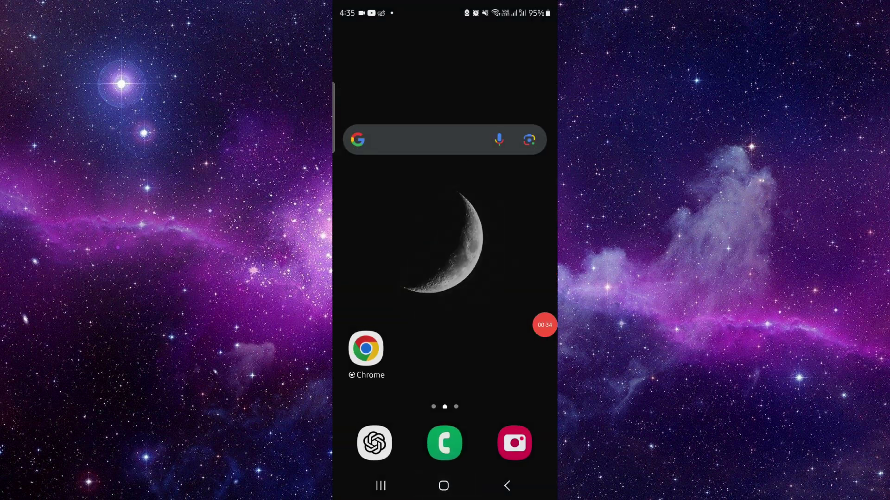